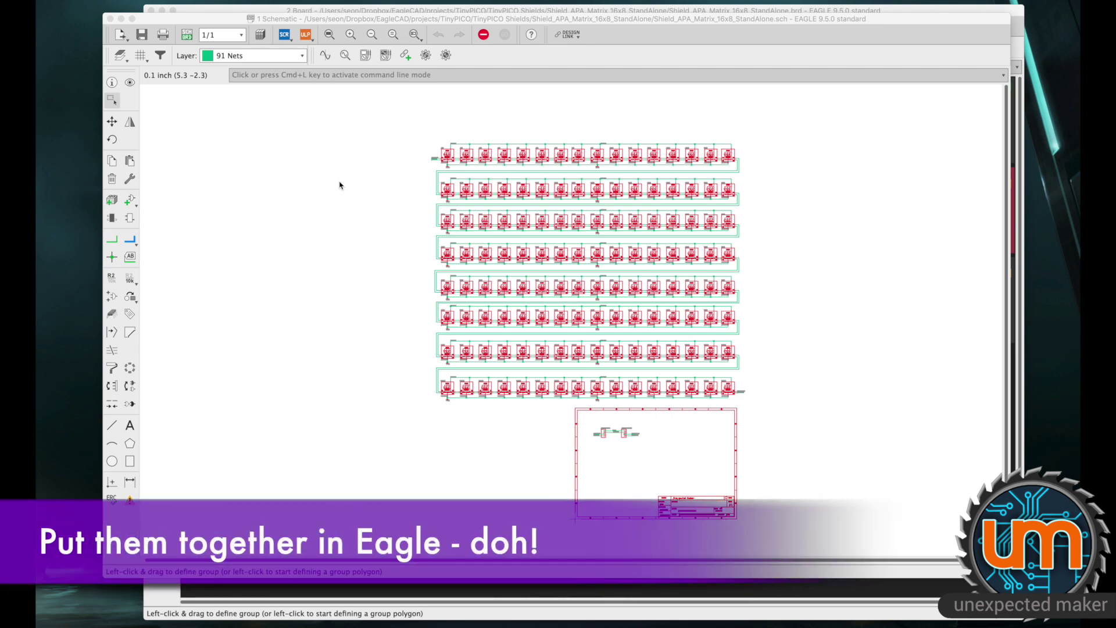
Step: Inspect the standalone 16x8 LED matrix schematic and switch to its board layout
scroll(645, 300, "up", 2)
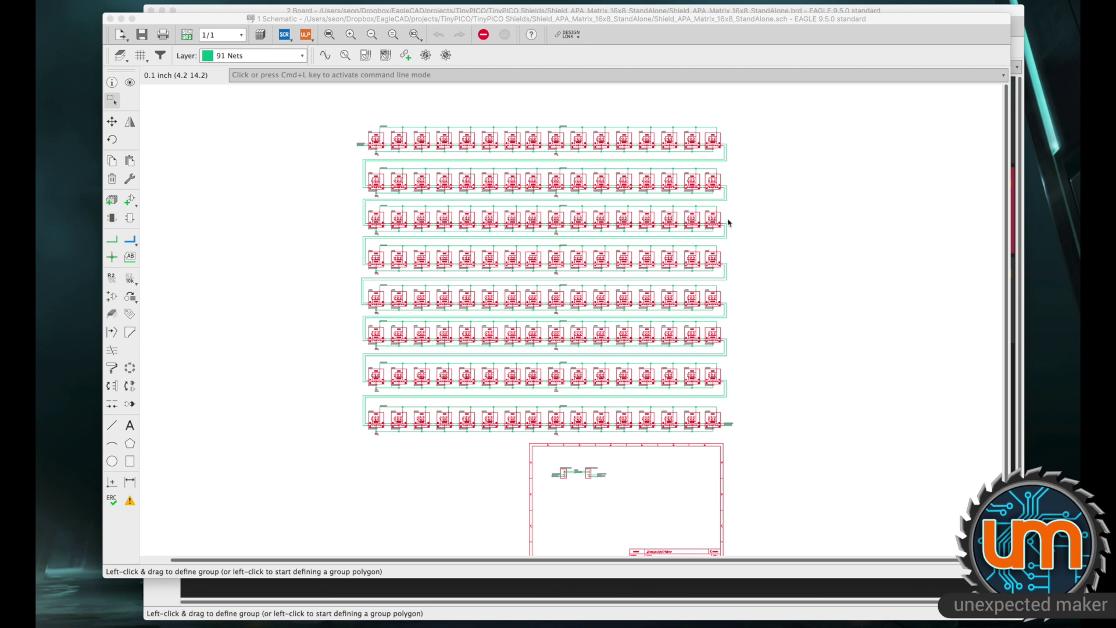
left_click(195, 36)
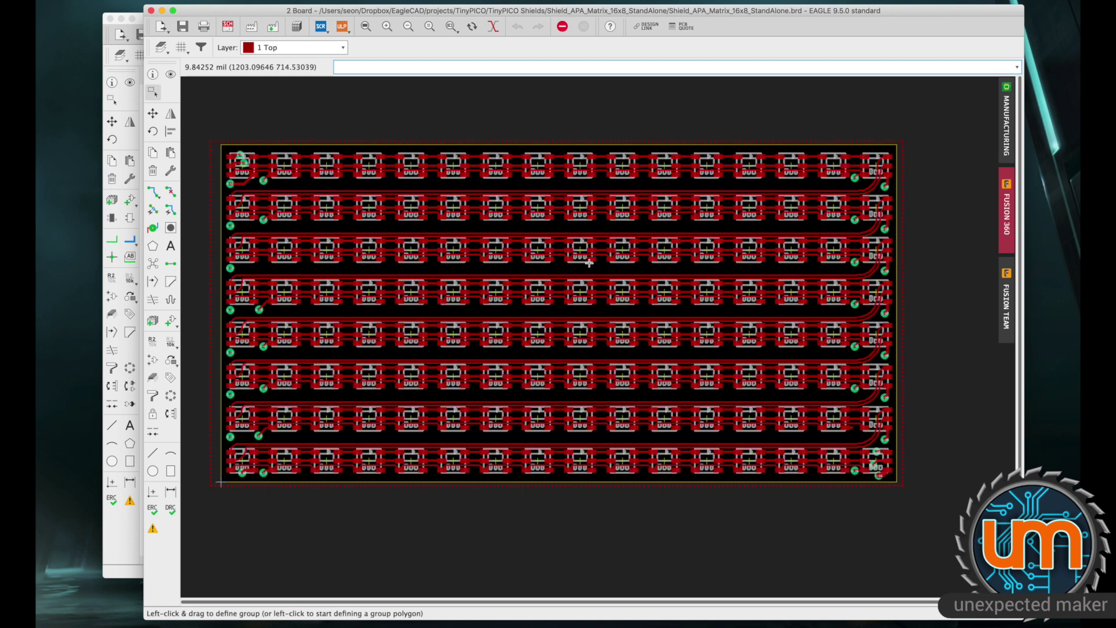
scroll(581, 259, "down", 2)
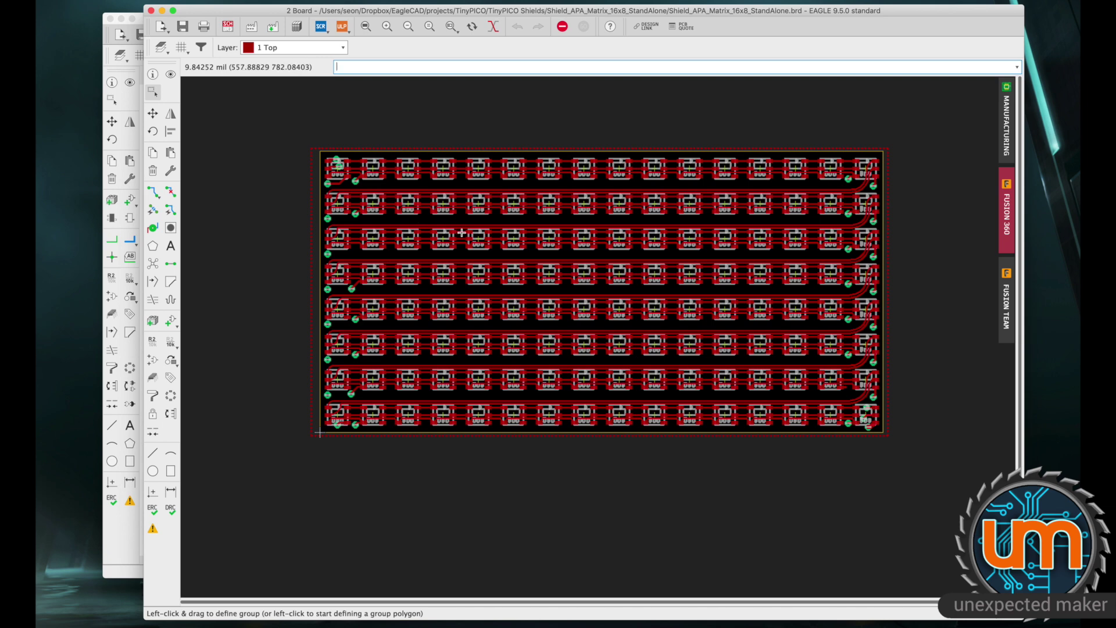
scroll(460, 232, "up", 1)
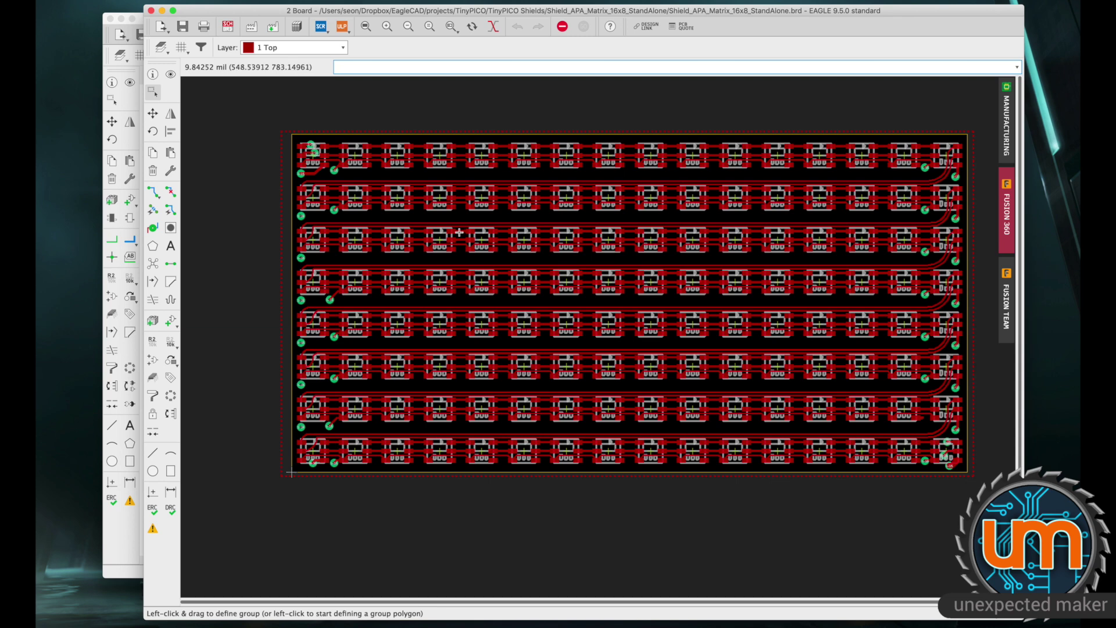
Step: Make layer 47 Measures visible so the board's outline dimensions are displayed
scroll(486, 274, "down", 2)
left_click(161, 47)
scroll(152, 207, "down", 5)
scroll(152, 207, "down", 5)
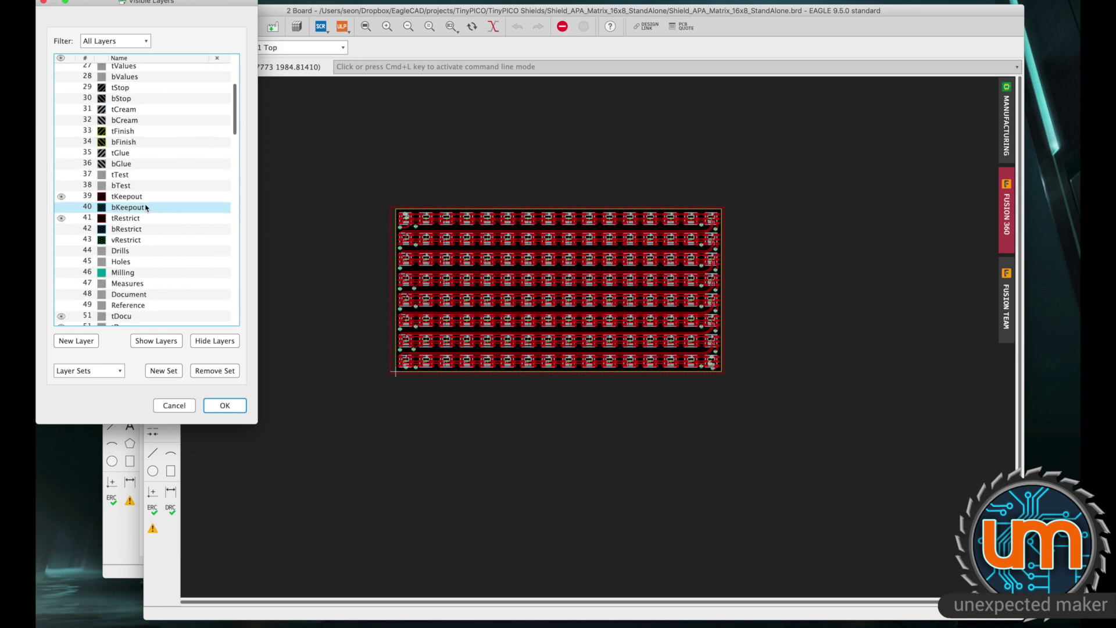
left_click(65, 254)
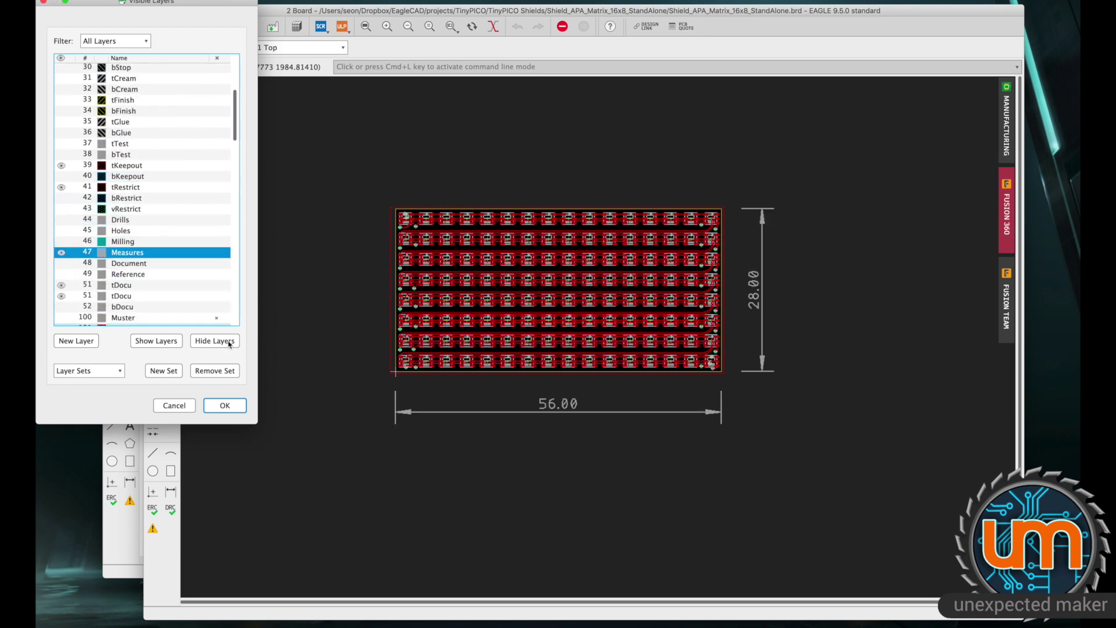
left_click(224, 405)
scroll(658, 401, "up", 1)
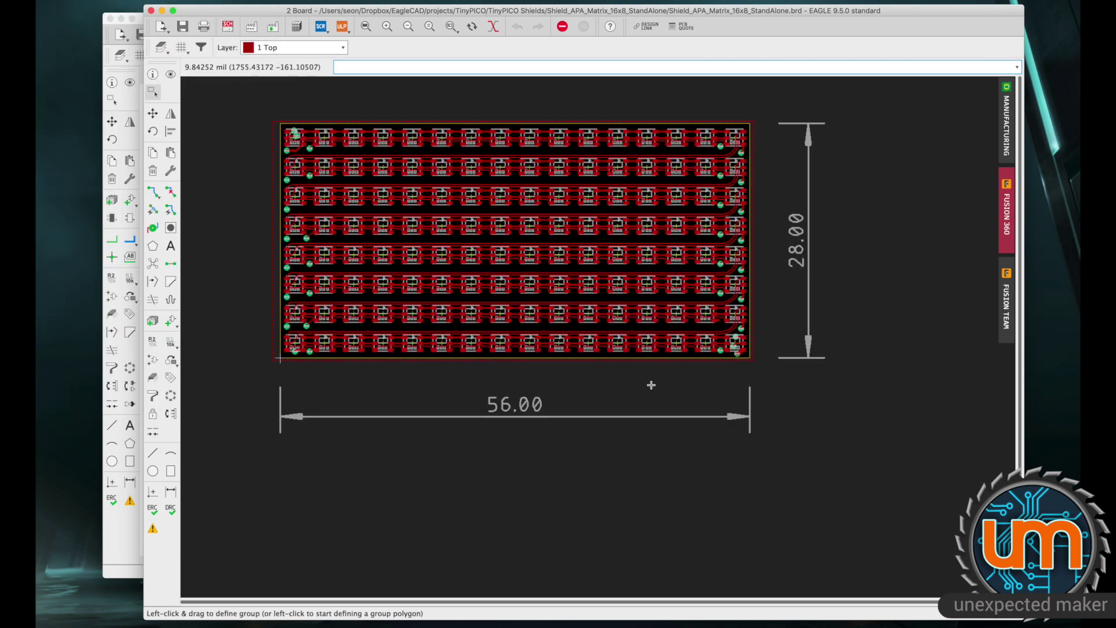
left_click_drag(625, 392, 655, 405)
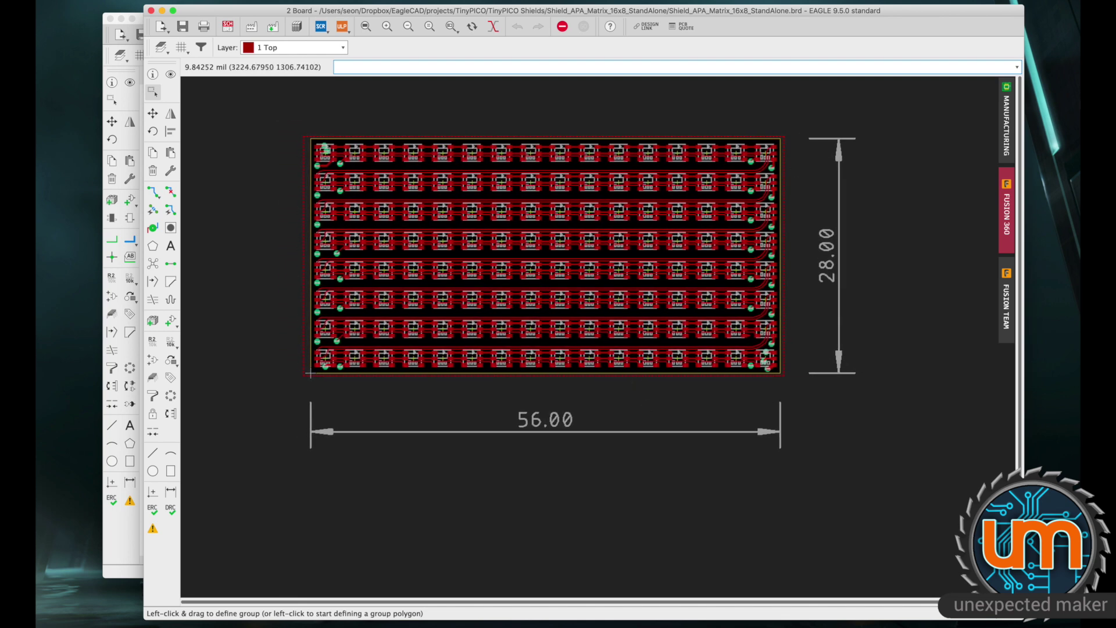
Step: Open an enlarged manufacturing preview of the standalone board and switch it from the top to the bottom side
left_click(1007, 123)
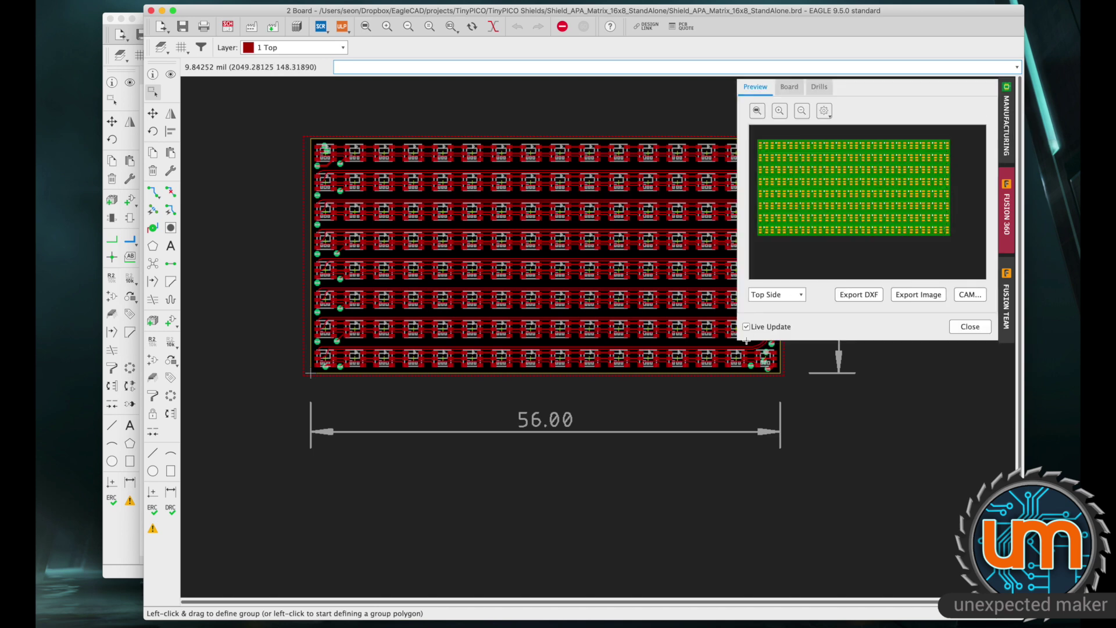
left_click_drag(740, 341, 352, 523)
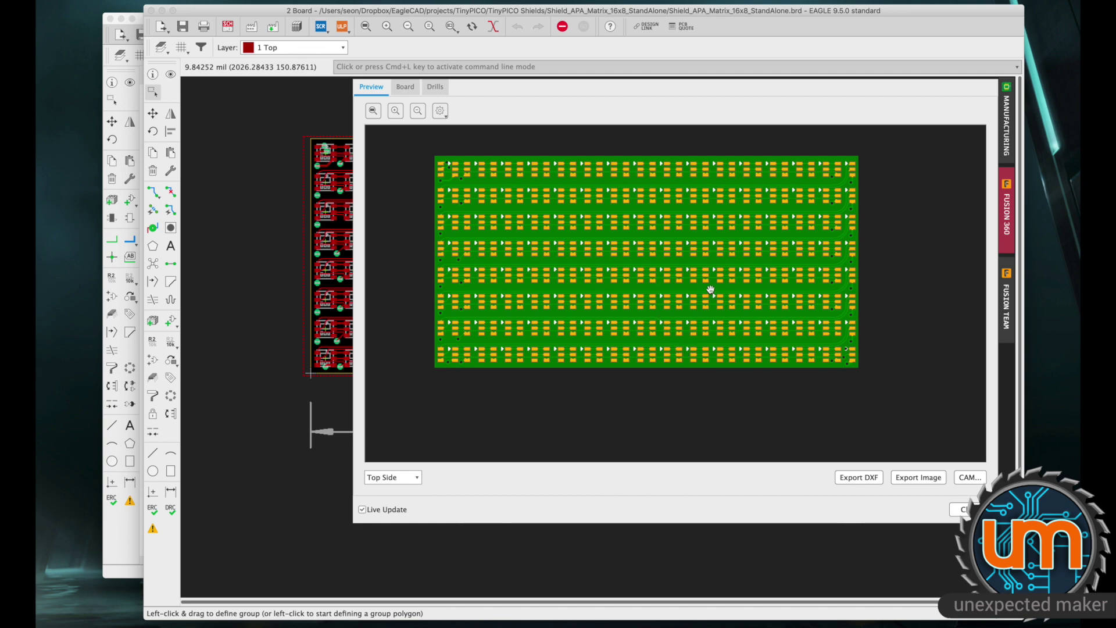
scroll(712, 290, "up", 1)
scroll(732, 288, "down", 1)
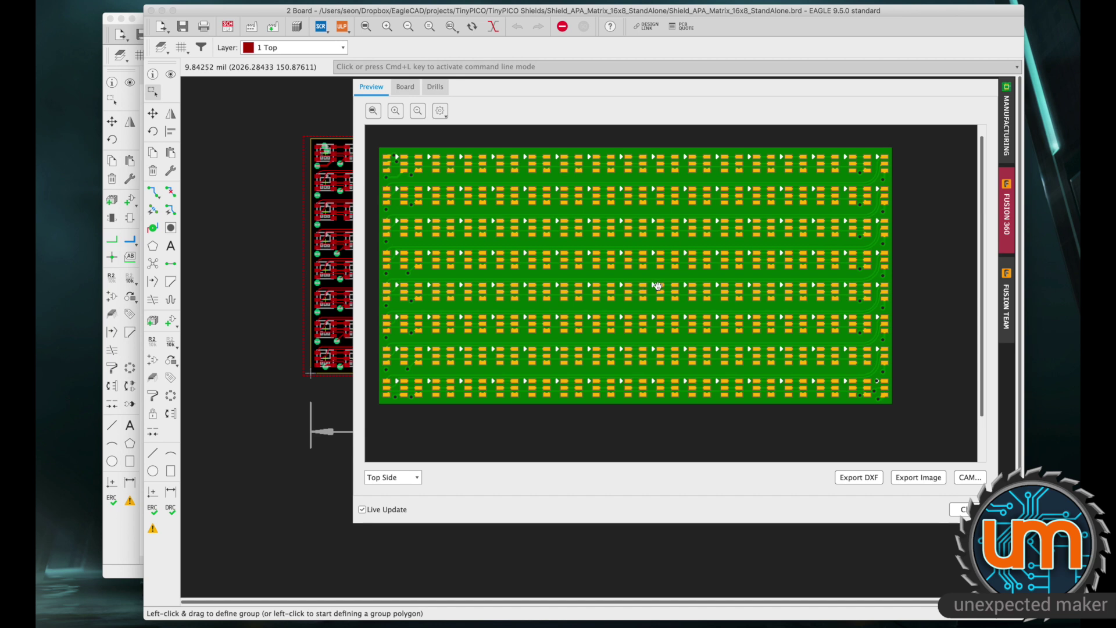
left_click(391, 477)
left_click(384, 489)
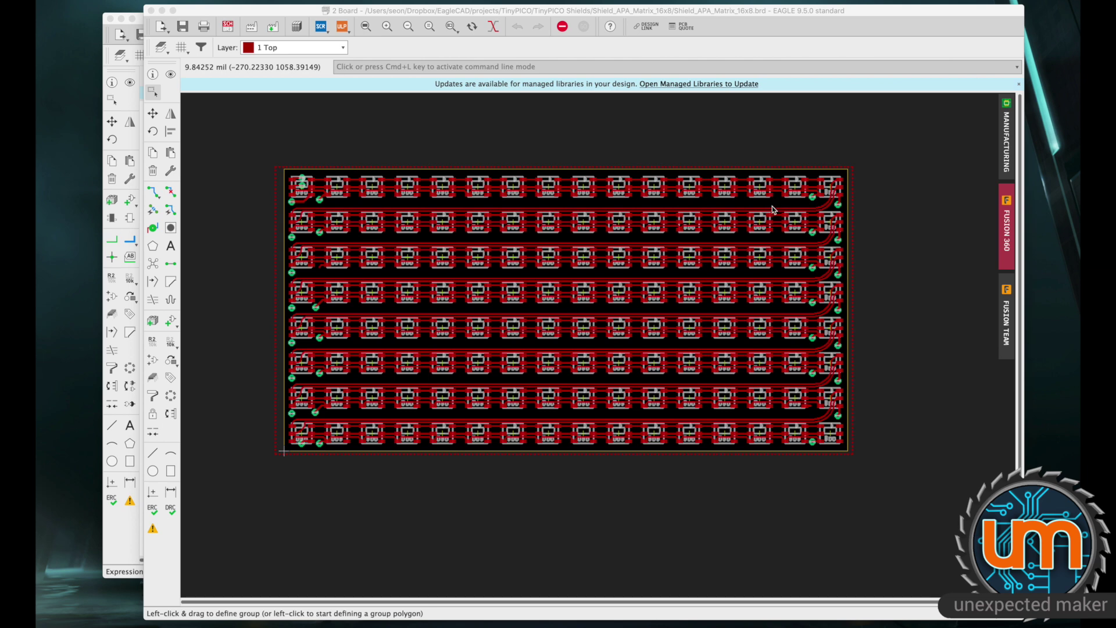
Step: Open the Shield_APA_Matrix_16x8 board's manufacturing preview, and examine the power and filtering circuit in its schematic
left_click(1009, 149)
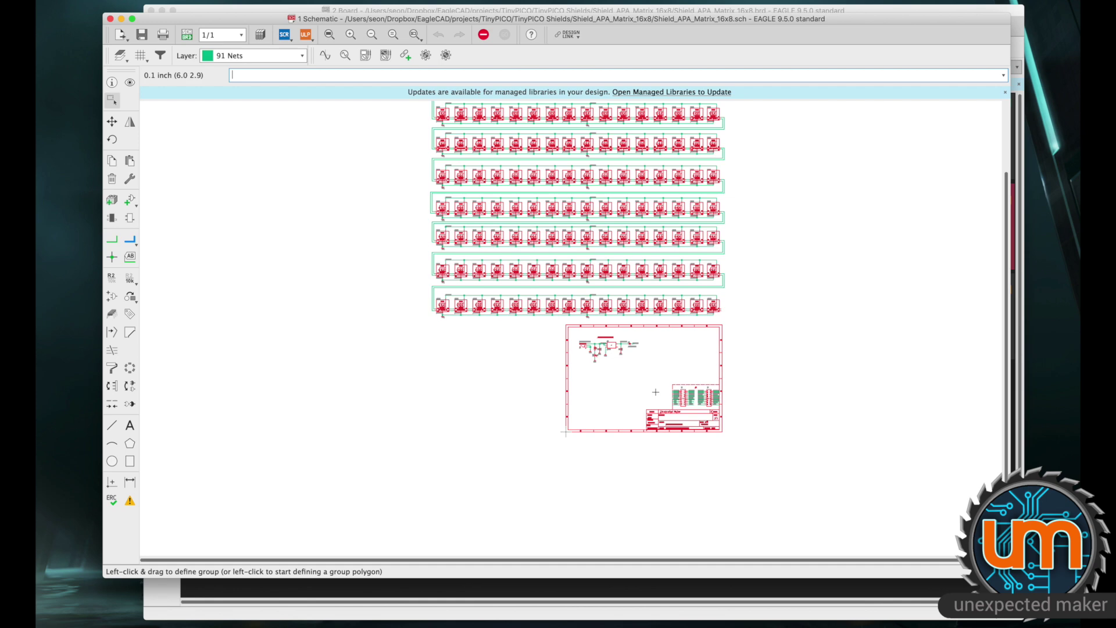
scroll(655, 392, "up", 5)
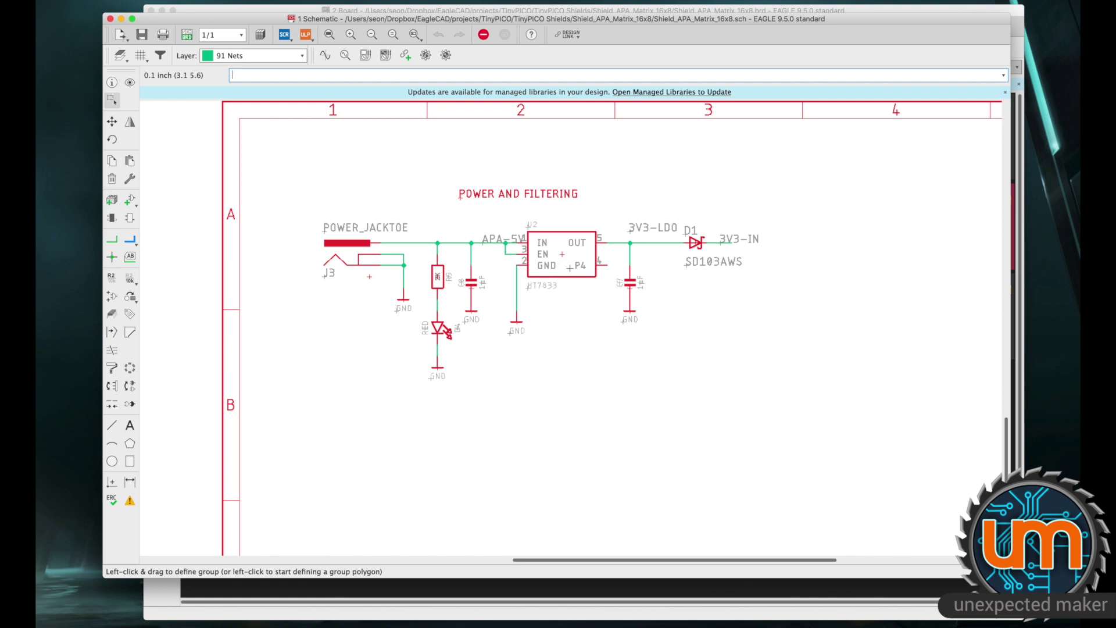
scroll(565, 268, "up", 1)
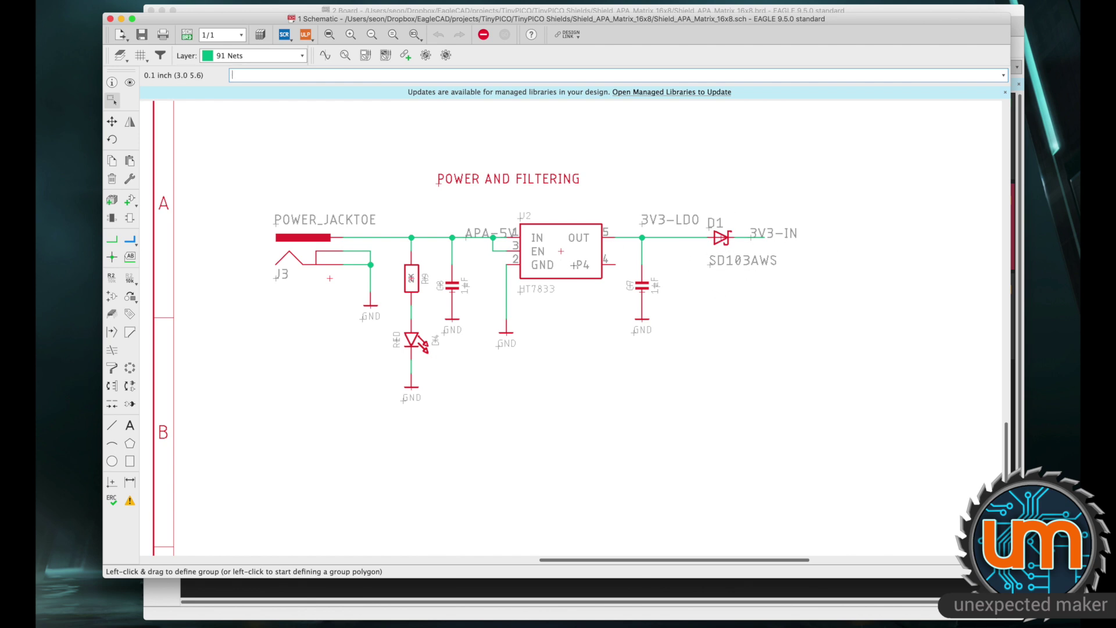
scroll(756, 250, "down", 3)
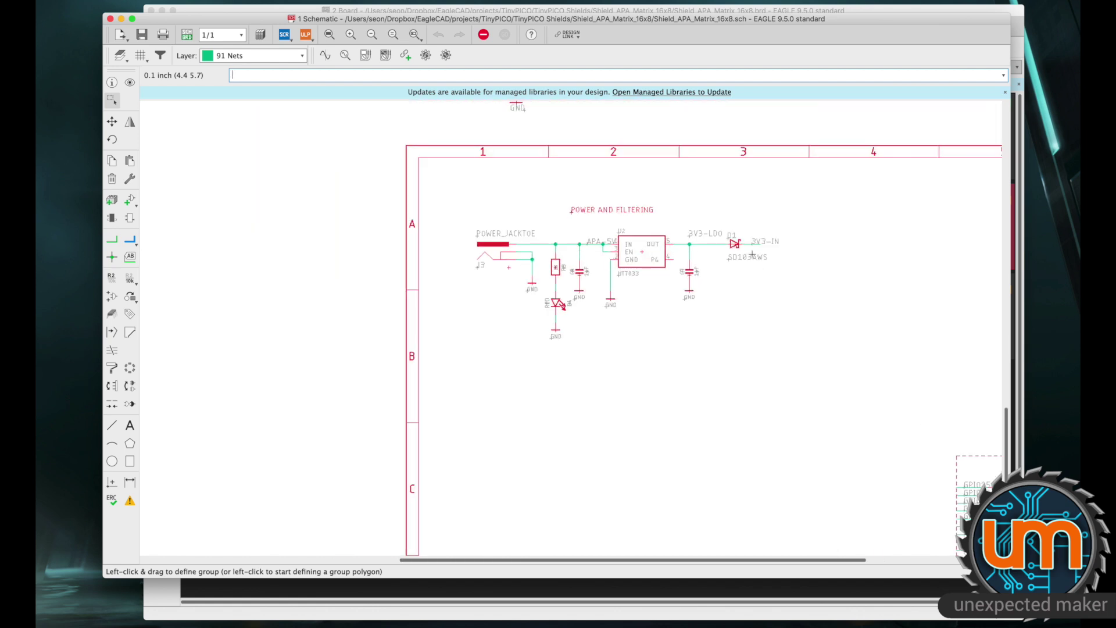
scroll(749, 251, "up", 2)
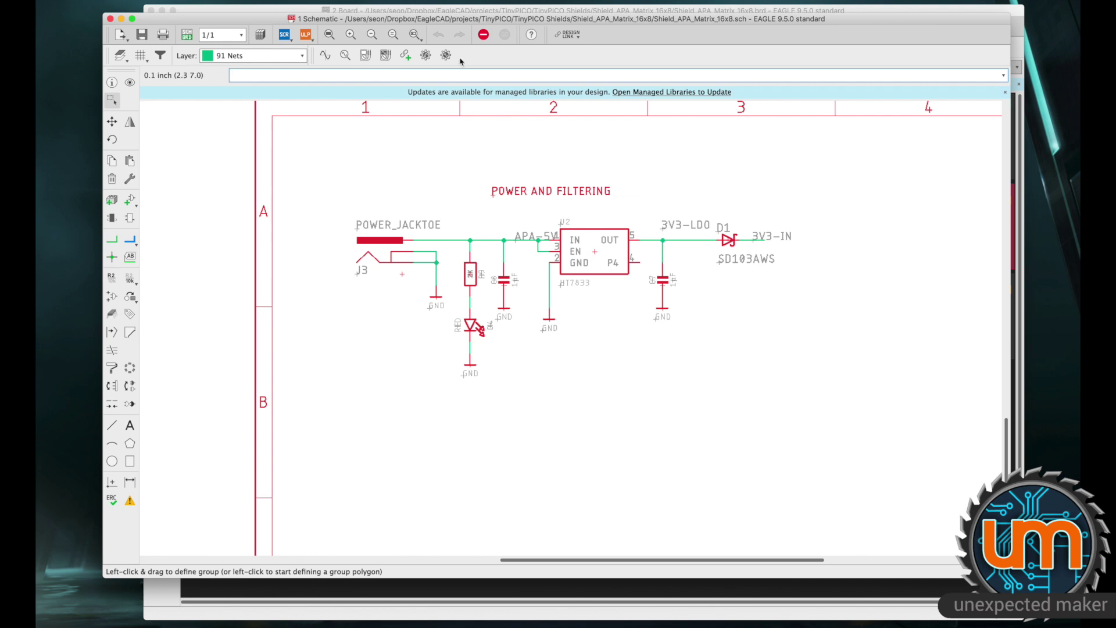
Step: Return to the shield's board layout and show the top side in the manufacturing preview
left_click(187, 34)
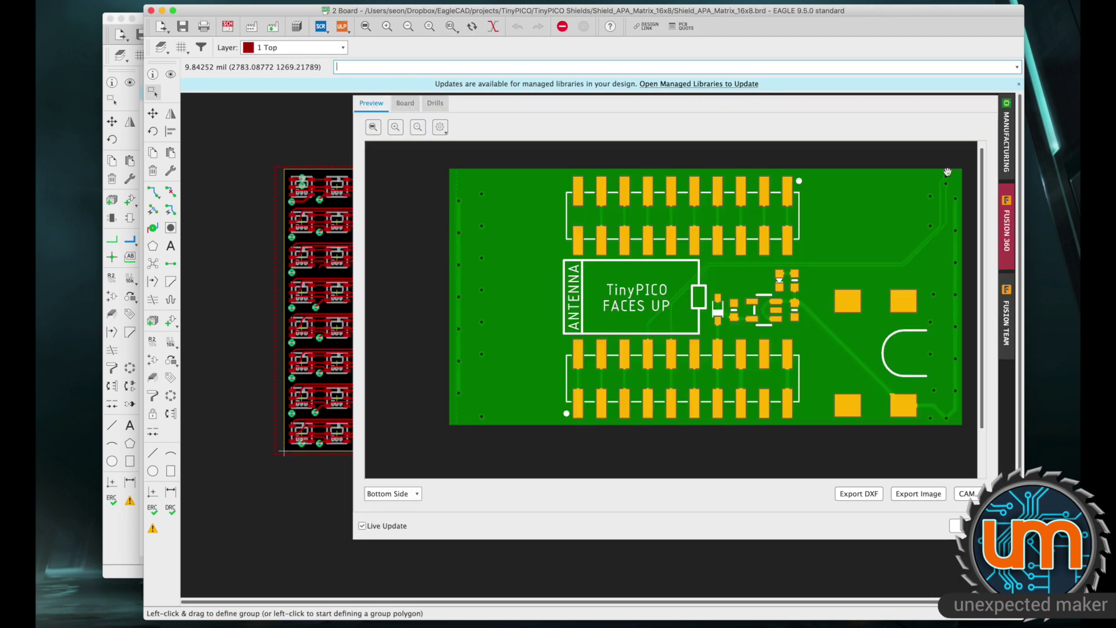
left_click(1006, 139)
left_click(395, 493)
left_click(381, 482)
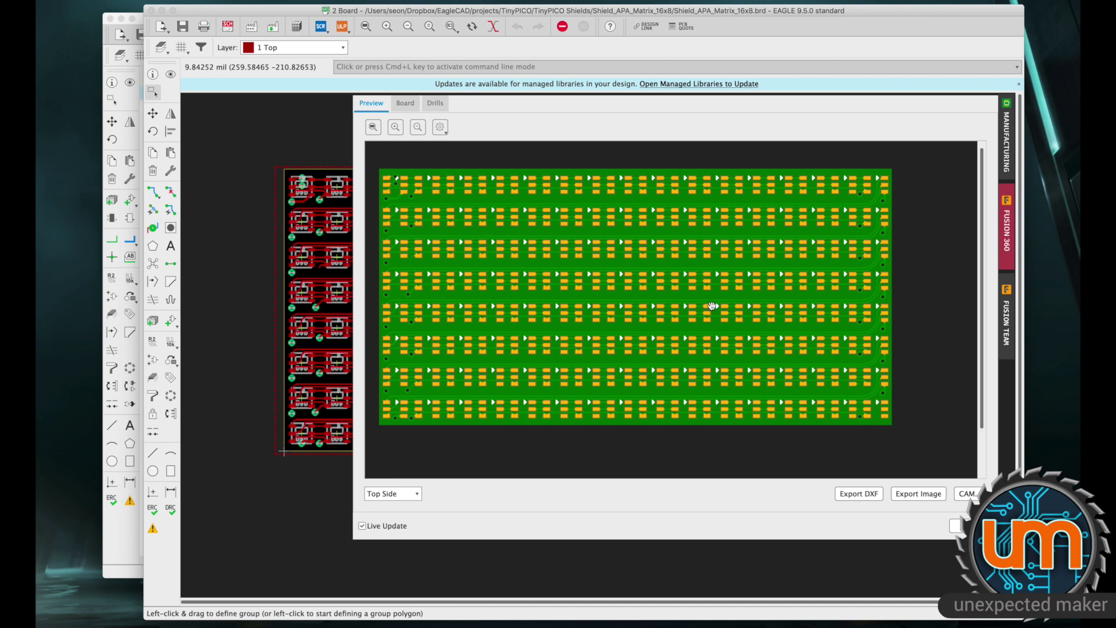
Step: Show the shield's bottom side in the preview and examine the power jack pads and TinyPICO header area up close
left_click(405, 495)
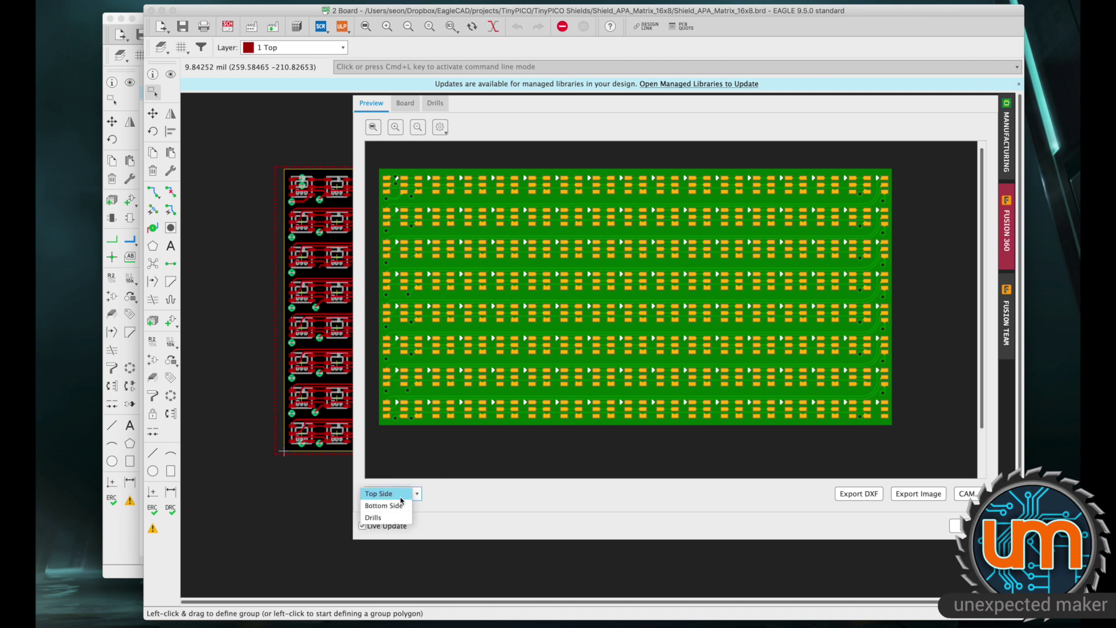
left_click(383, 506)
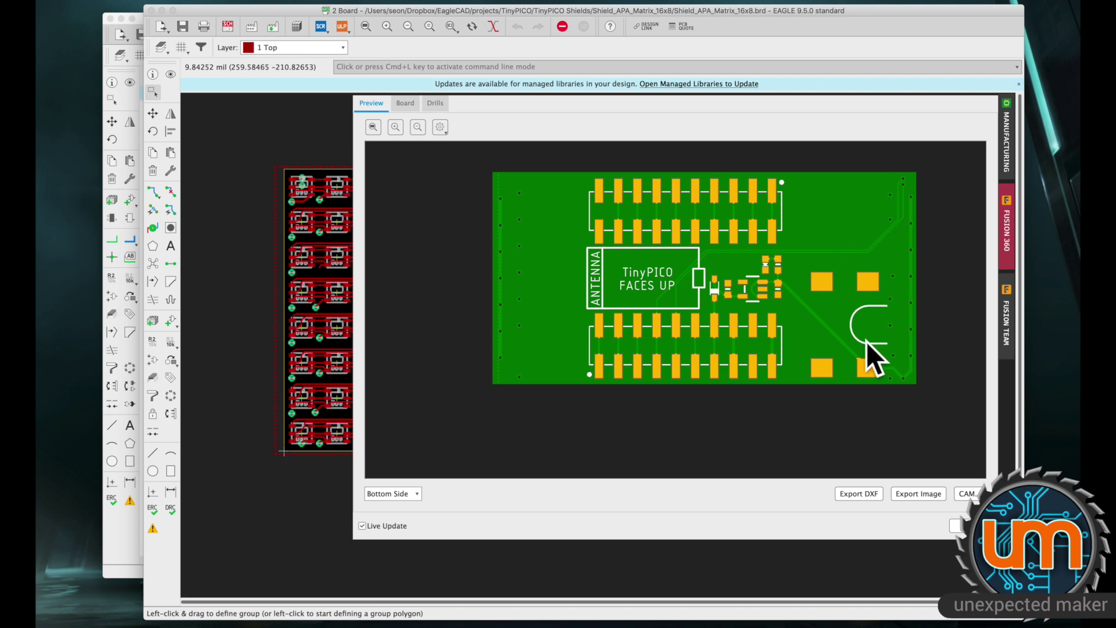
scroll(883, 355, "up", 2)
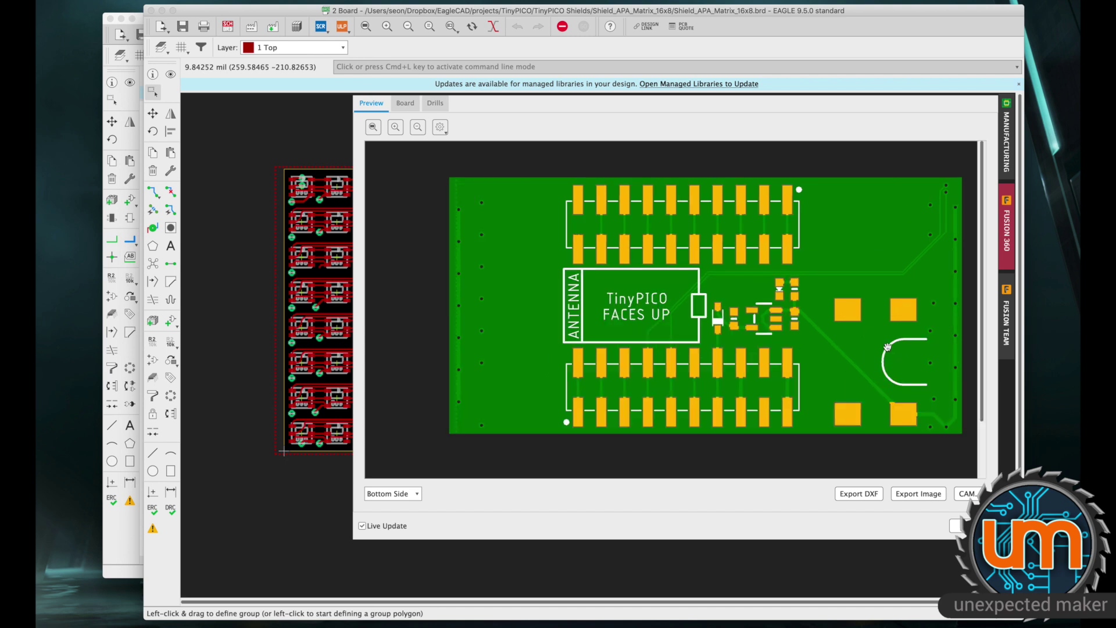
left_click_drag(883, 370, 867, 273)
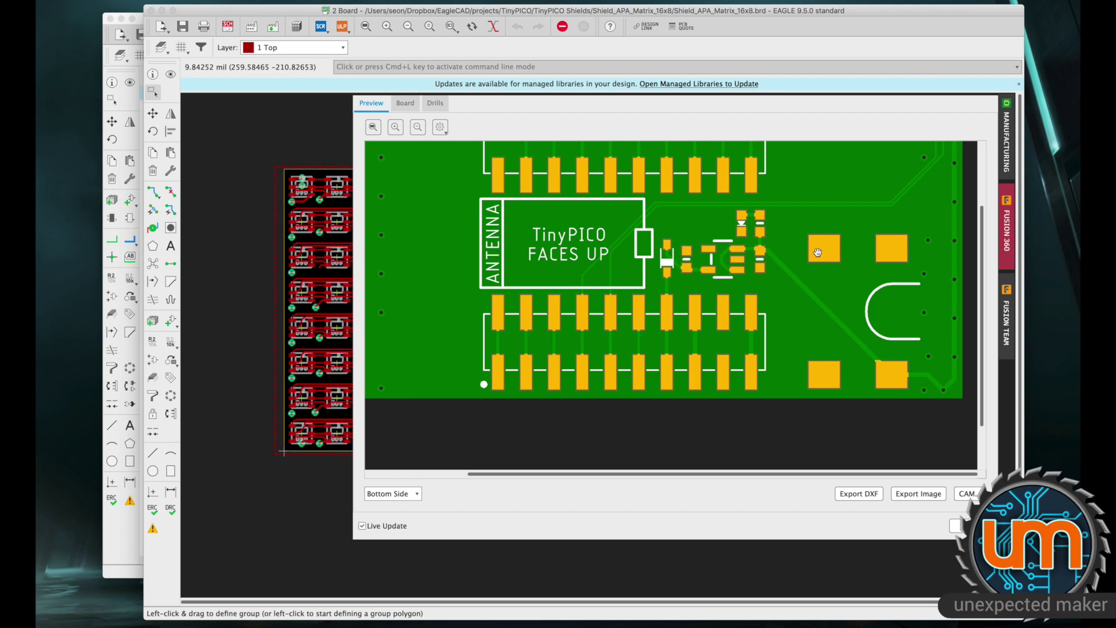
scroll(824, 251, "down", 2)
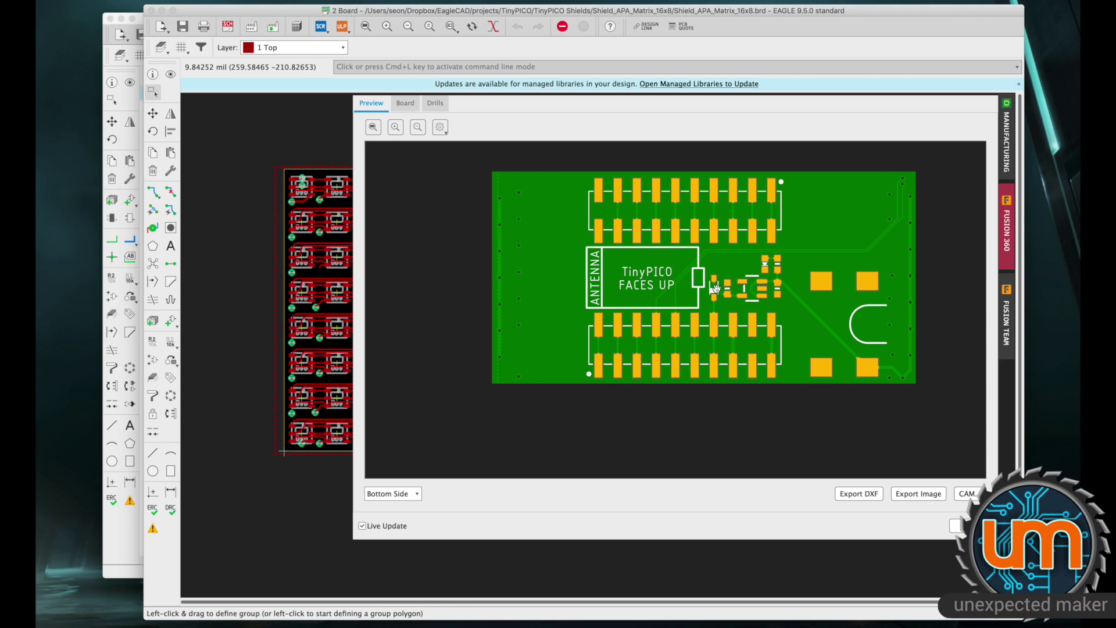
Step: Switch the preview back to the top side and look closer at the LED matrix
left_click(397, 495)
left_click(387, 482)
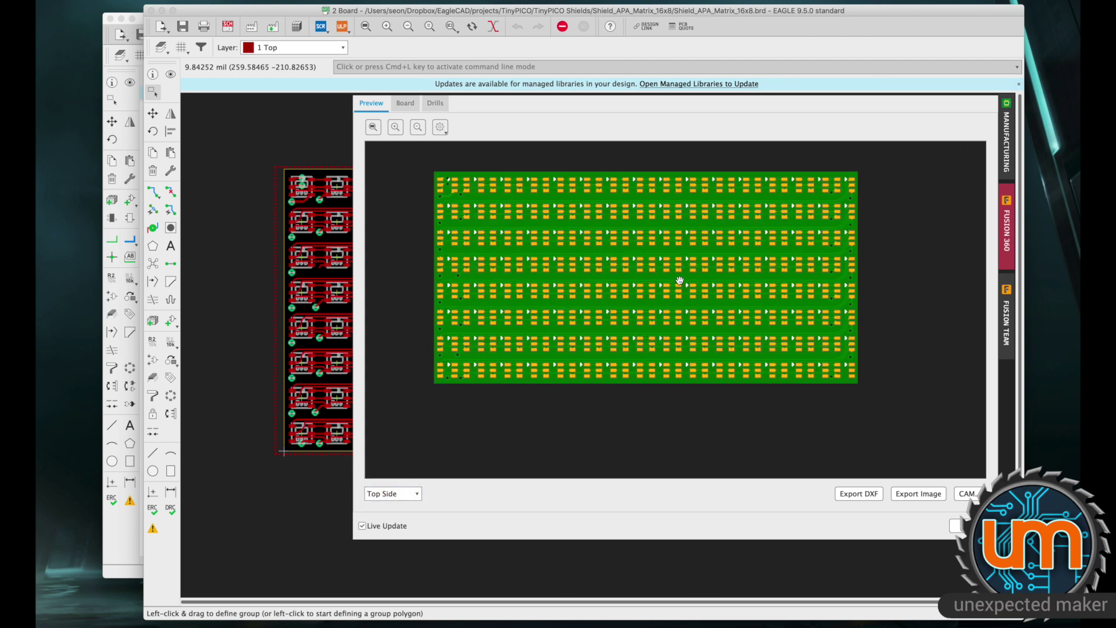
scroll(663, 278, "up", 1)
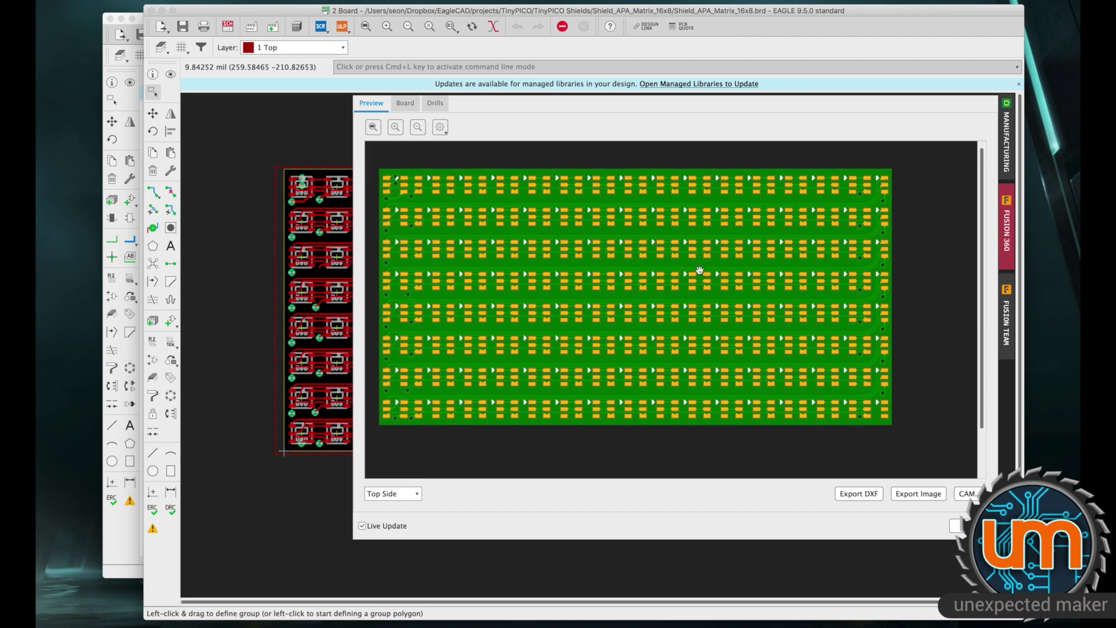